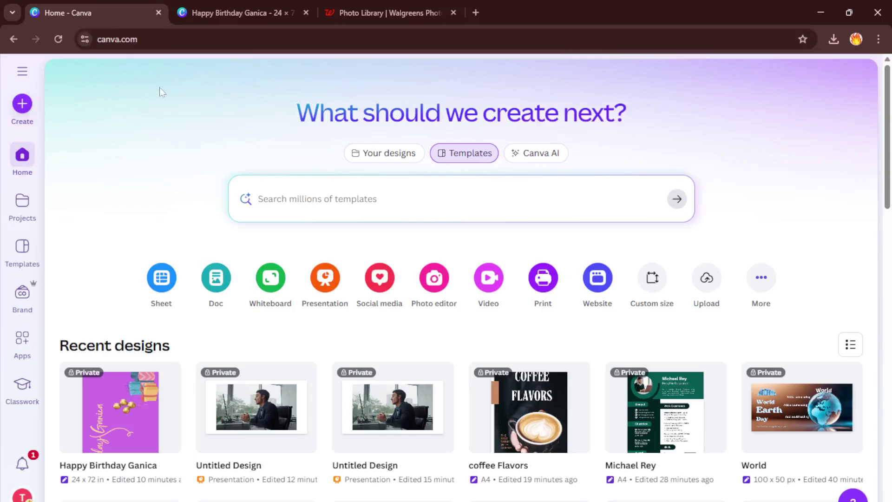
Step: Create a new blank custom-size design measuring 24 × 72 inches
left_click(22, 103)
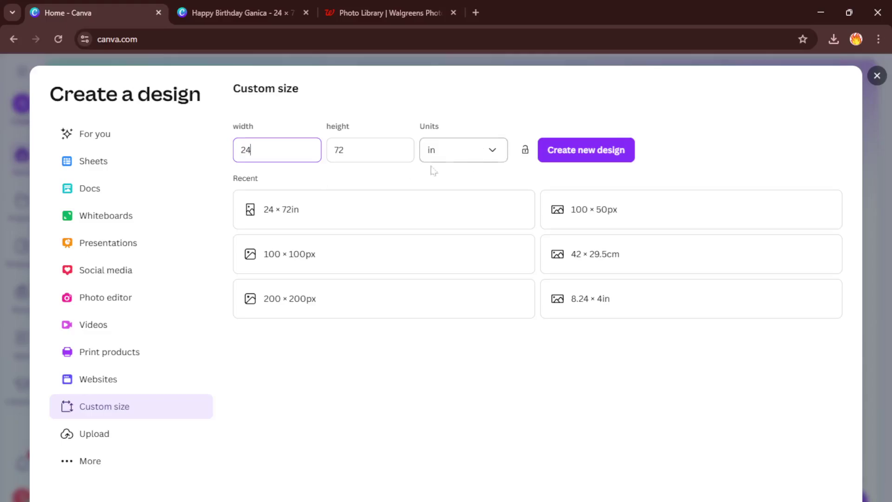
left_click(582, 151)
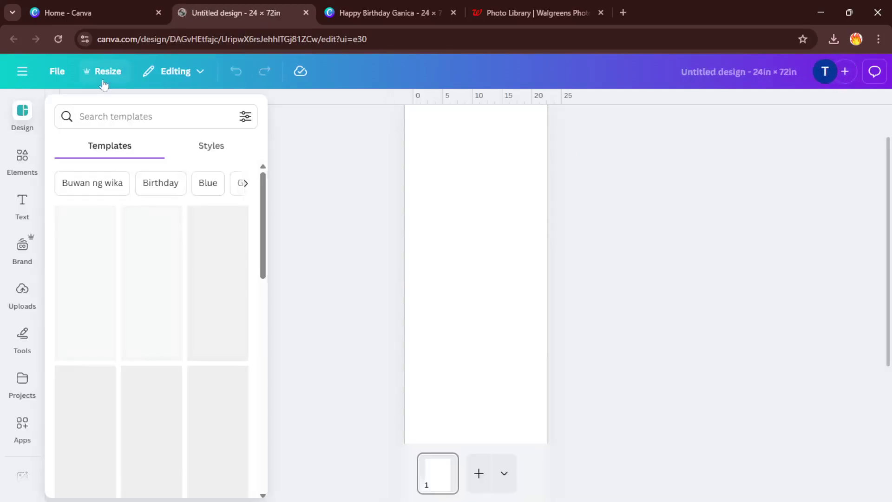
Step: Resize the page to the 72 × 24 in landscape suggestion and zoom the browser out
left_click(109, 74)
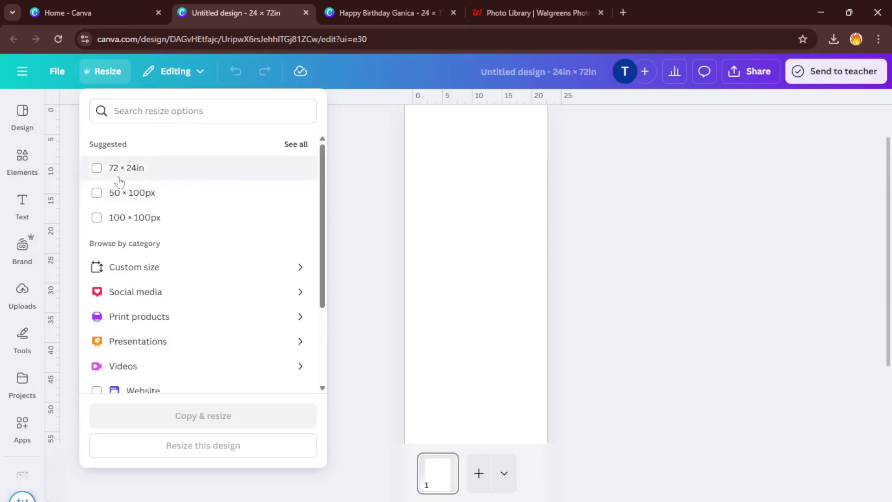
left_click(96, 169)
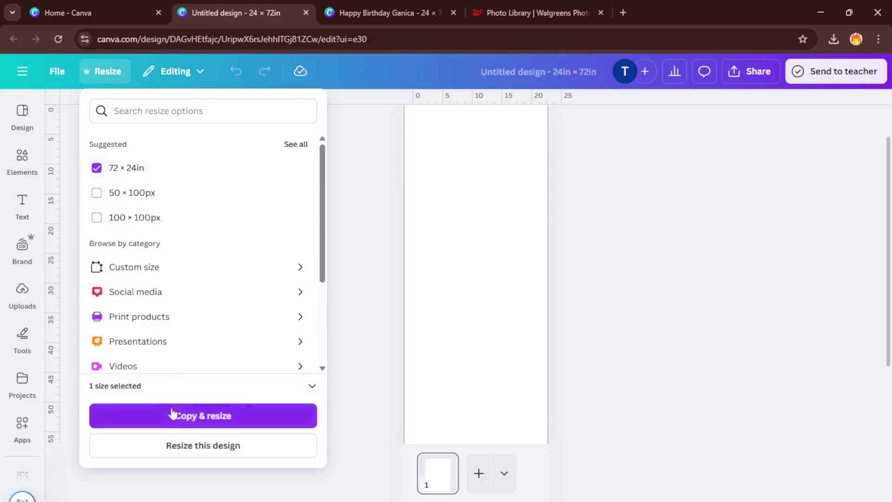
left_click(190, 445)
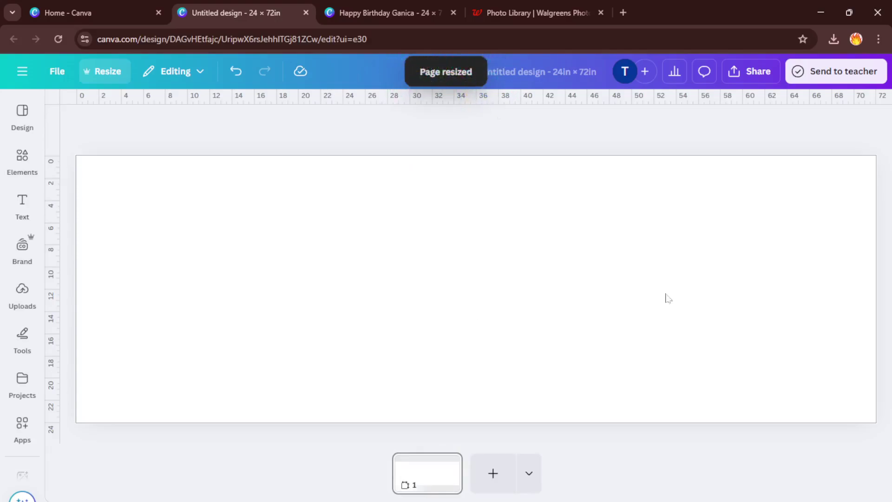
key("ctrl+minus")
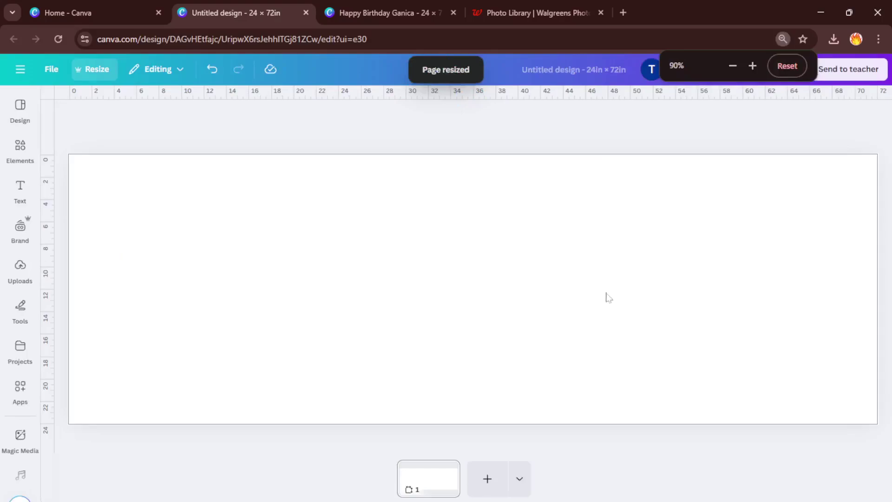
Step: Apply the Gold and Pink Modern Birthday template from the Birthday templates
key("ctrl+minus")
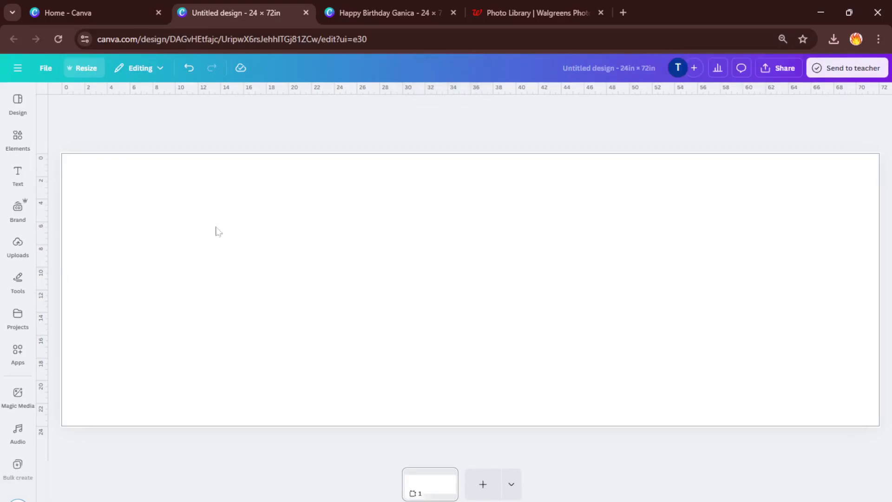
left_click(28, 131)
left_click(27, 114)
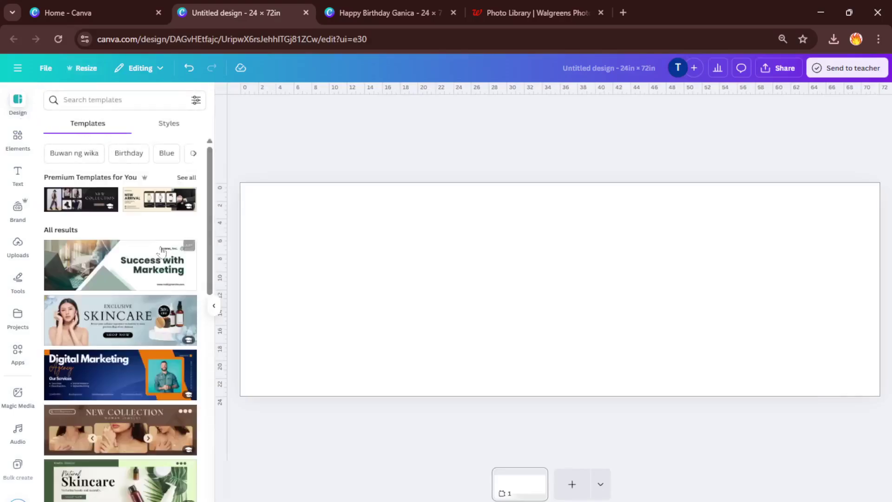
left_click(130, 155)
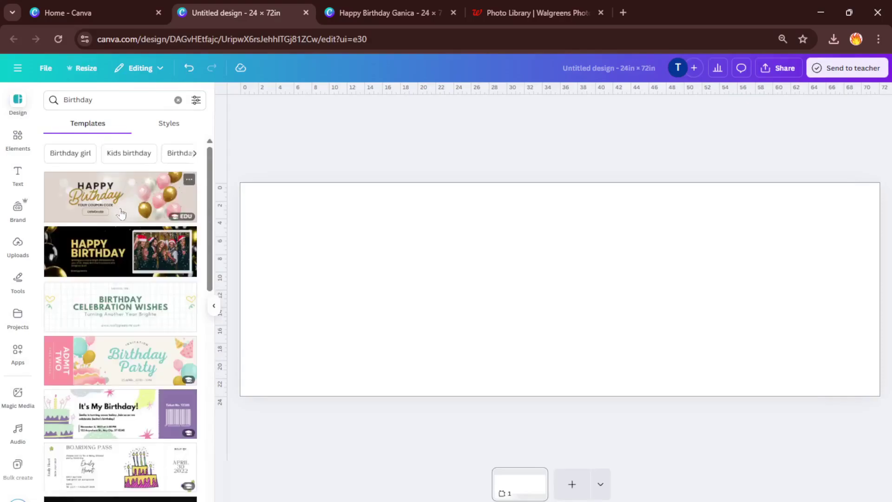
left_click(130, 200)
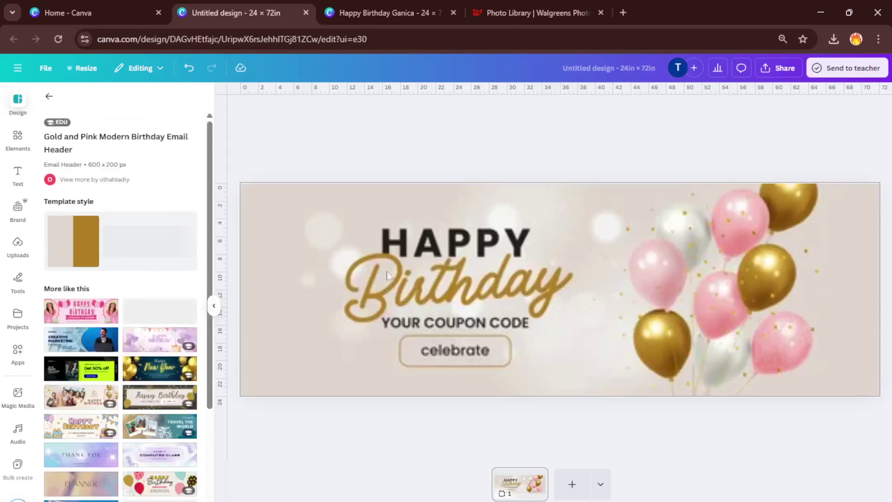
Step: Select the template's background and content and delete it, leaving the banner blank
left_click(362, 260)
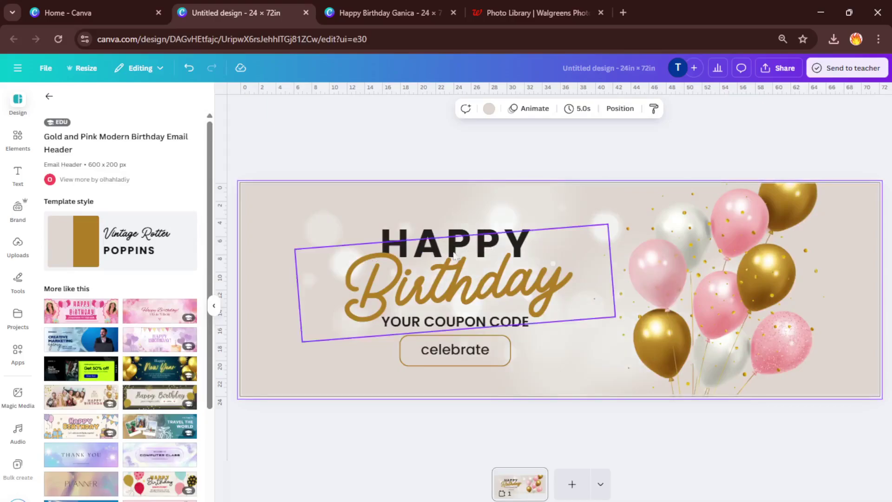
left_click(344, 238)
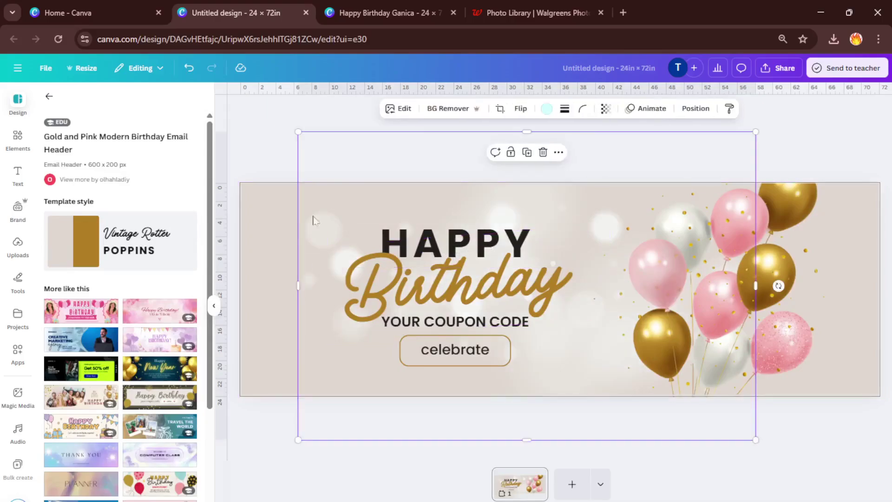
left_click(271, 219)
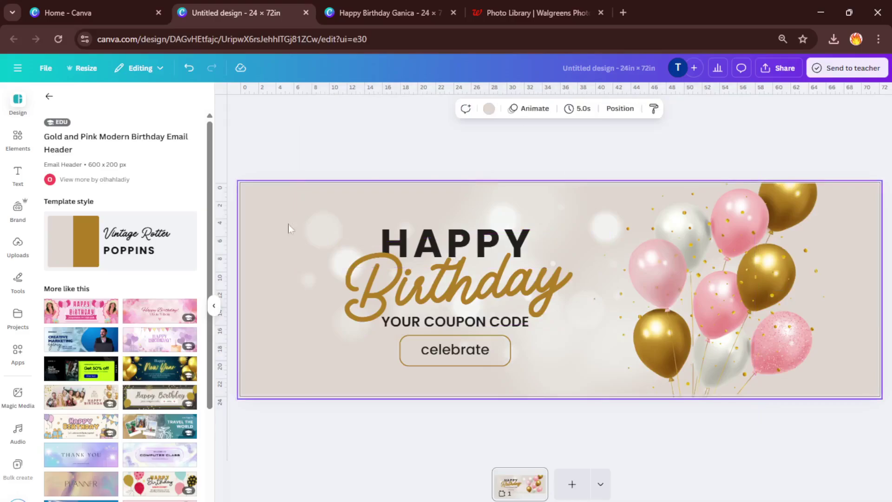
left_click(340, 198)
left_click(271, 232)
key("Delete")
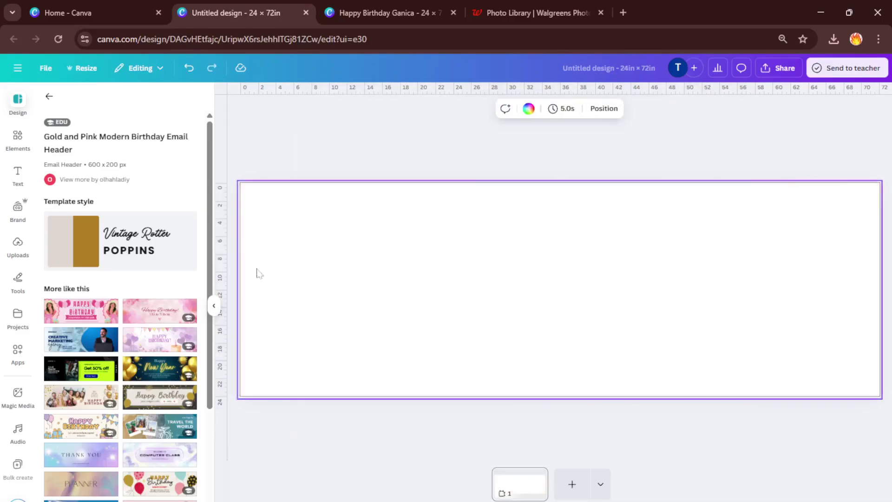
left_click(166, 317)
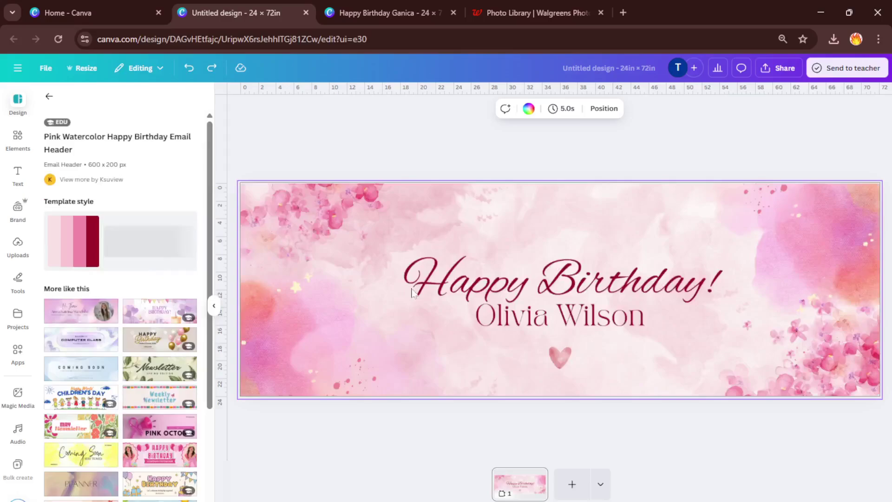
key("ctrl+z")
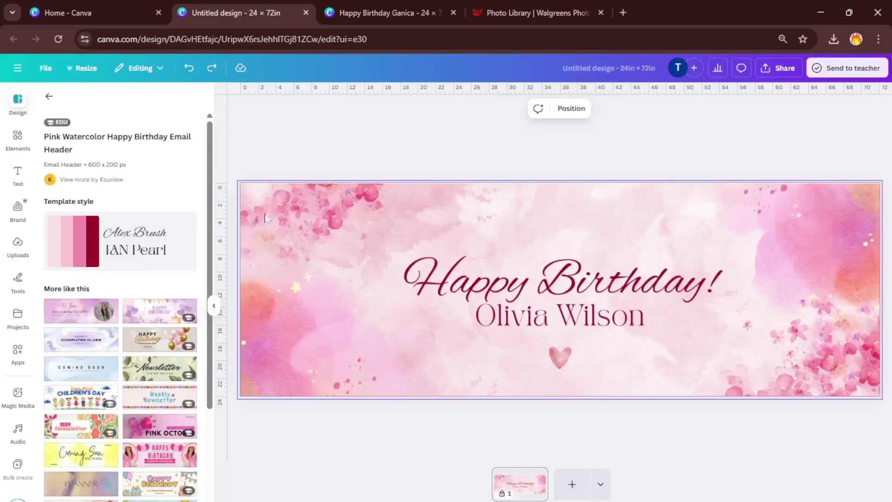
left_click(402, 211)
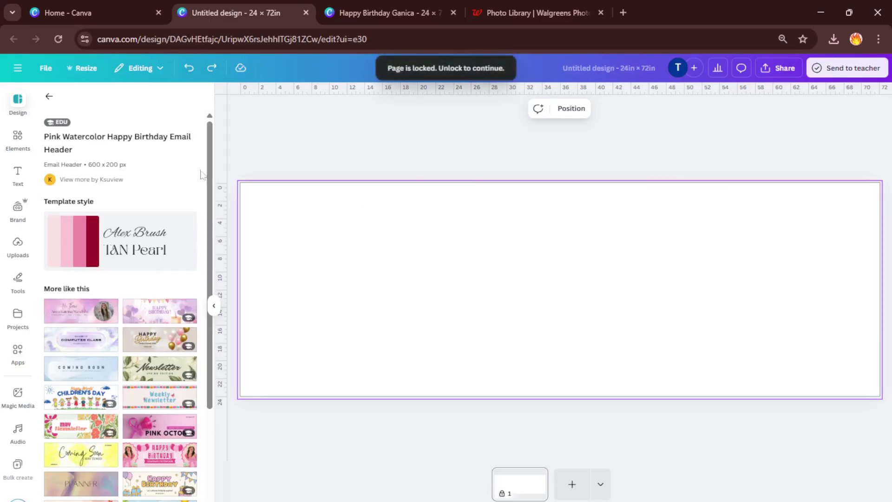
scroll(117, 253, "down", 1)
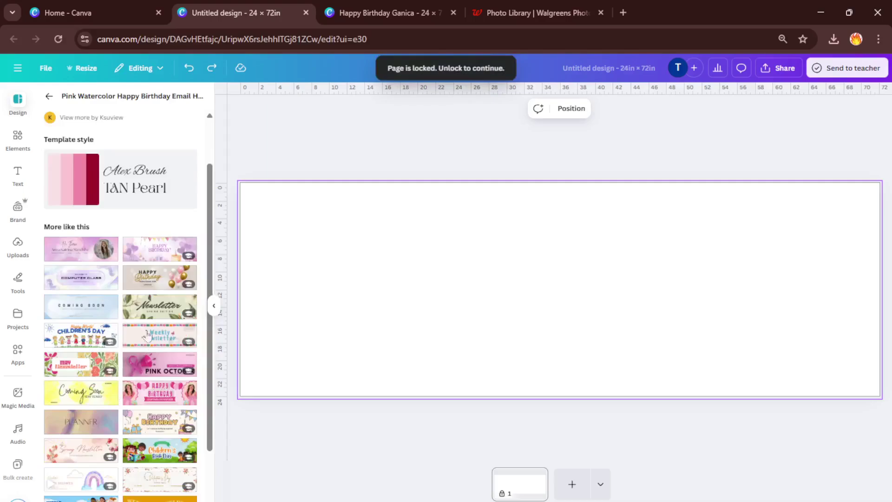
left_click(166, 286)
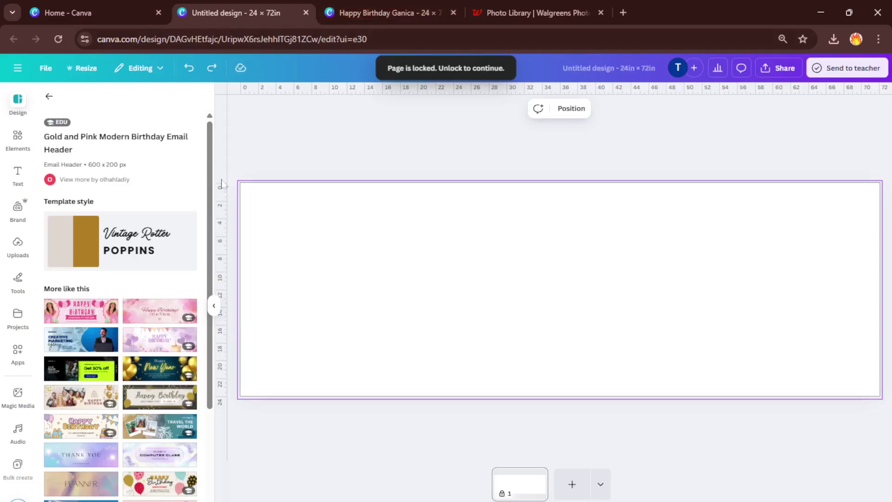
left_click(156, 340)
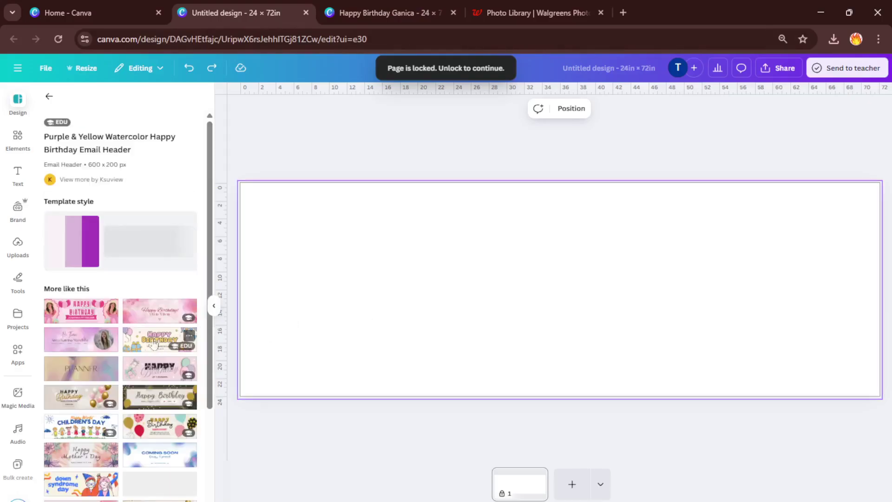
left_click(164, 312)
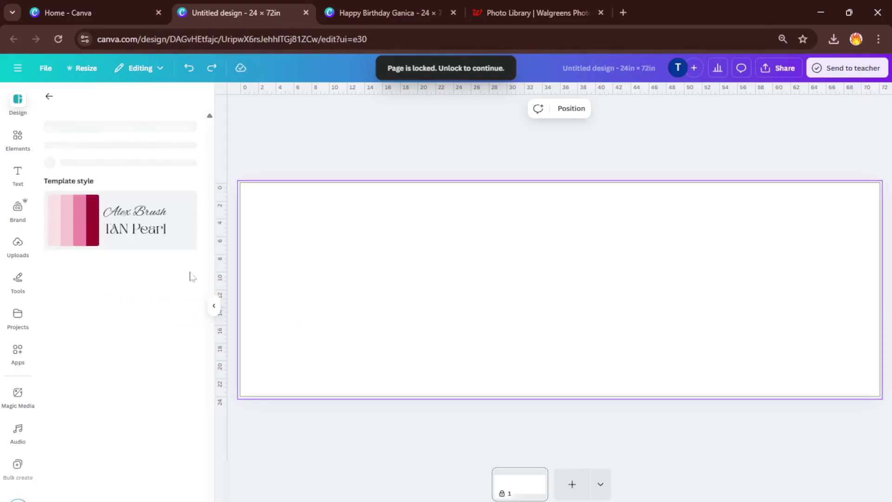
Step: Set the purple Happy Birthday banner's download size to 2.25×, then go to Walgreens Photo
left_click(407, 13)
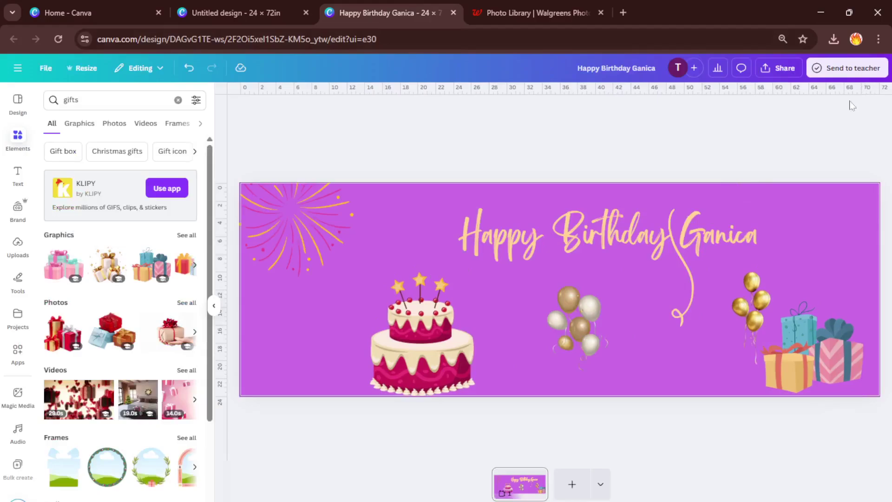
left_click(778, 67)
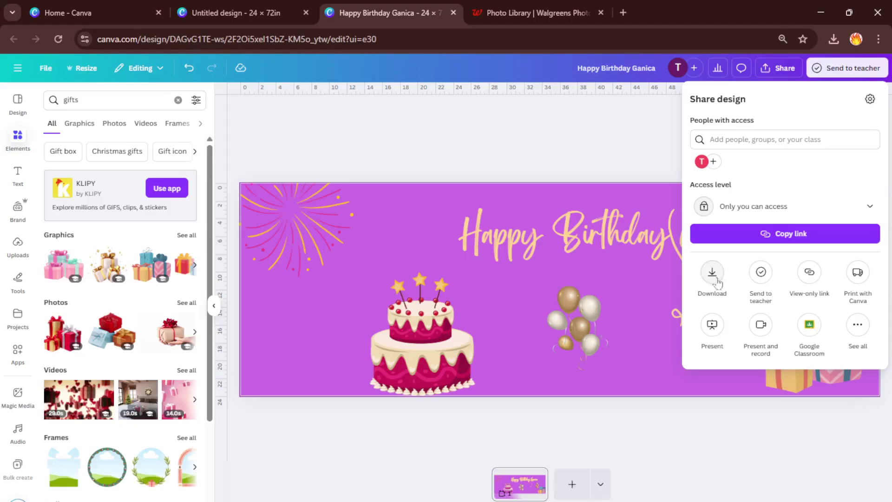
left_click(712, 274)
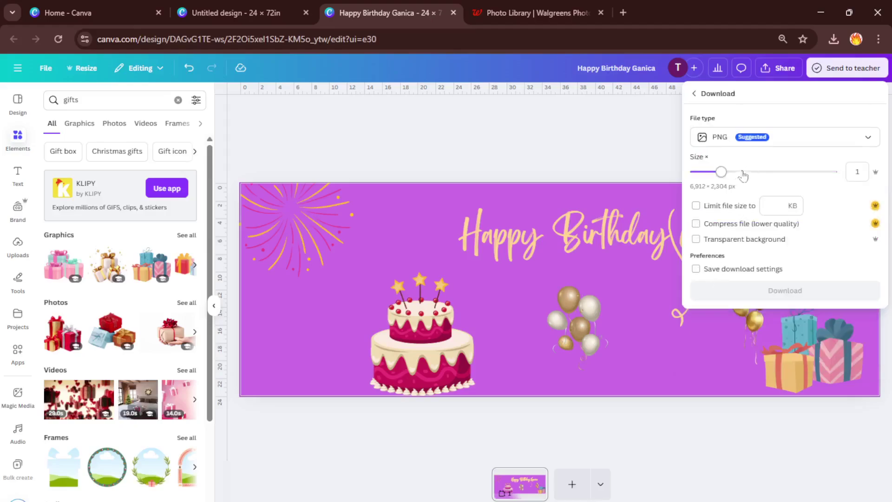
left_click_drag(720, 171, 788, 179)
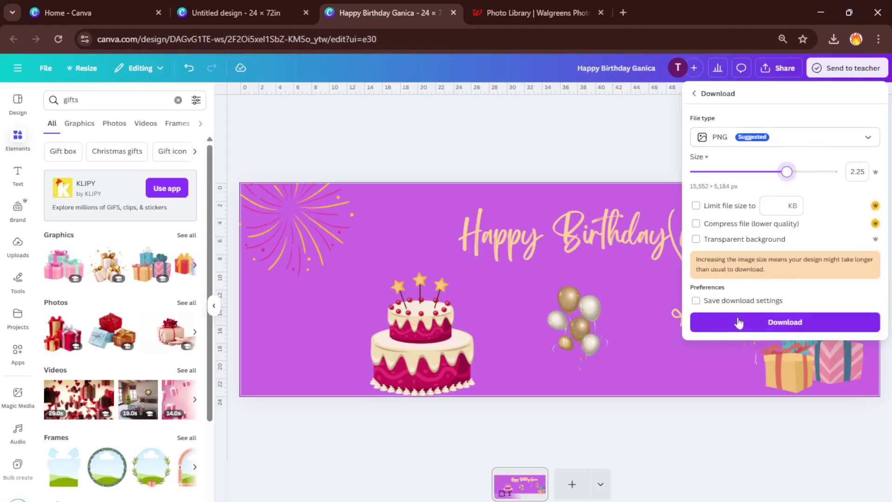
left_click(528, 16)
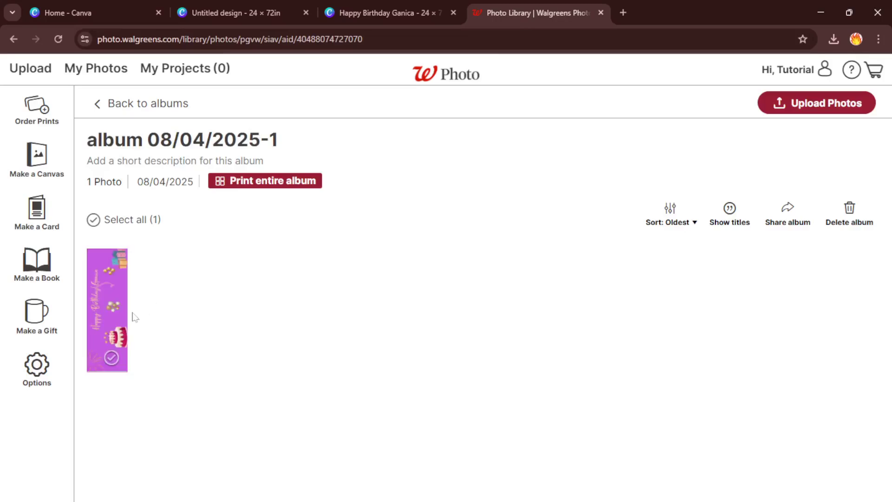
Step: View the uploaded banner full size in Walgreens, comparing it against the Canva design
mouse_move(113, 294)
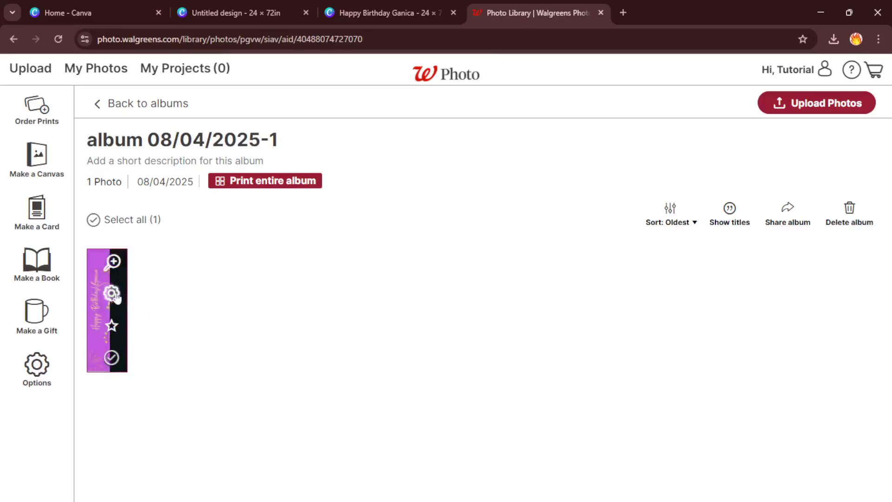
left_click(114, 265)
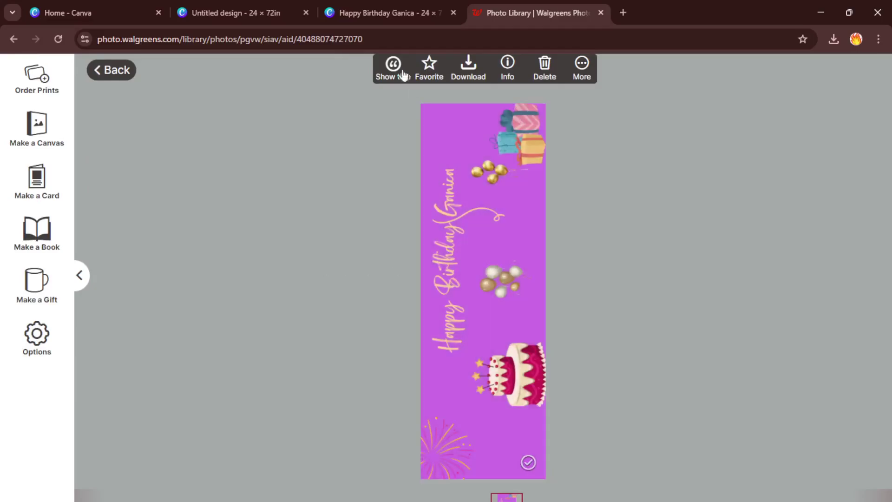
left_click(395, 13)
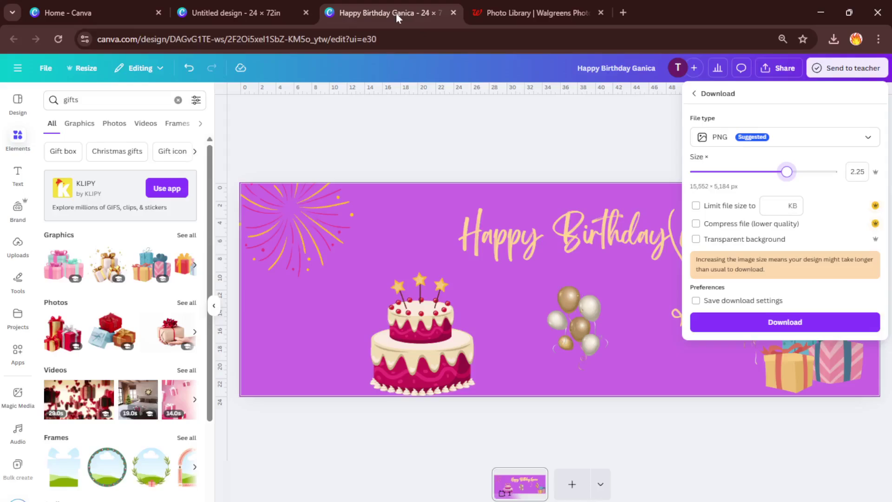
left_click(517, 132)
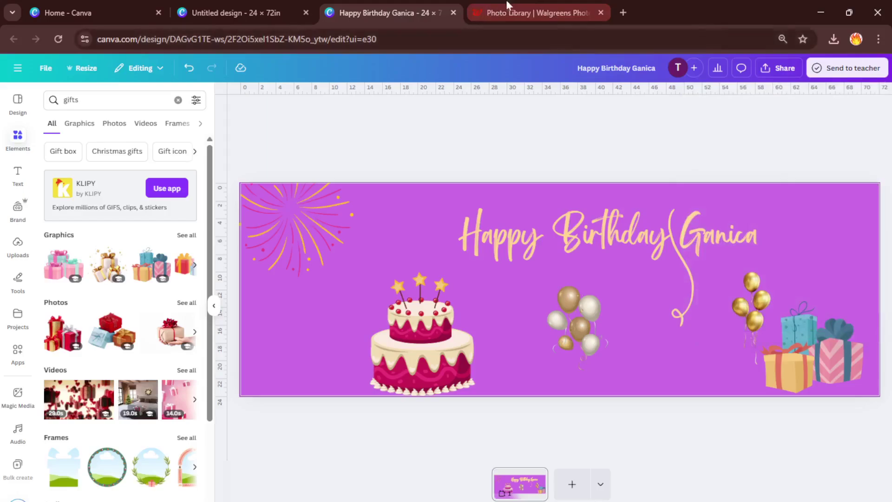
left_click(529, 4)
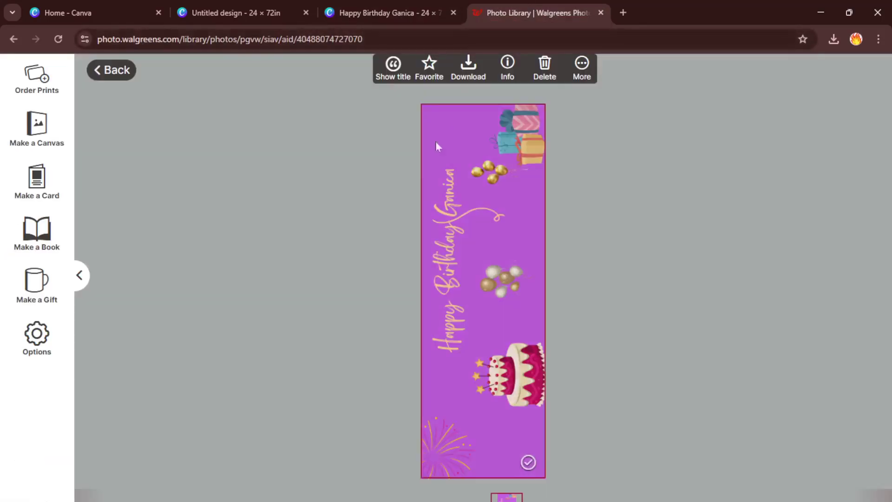